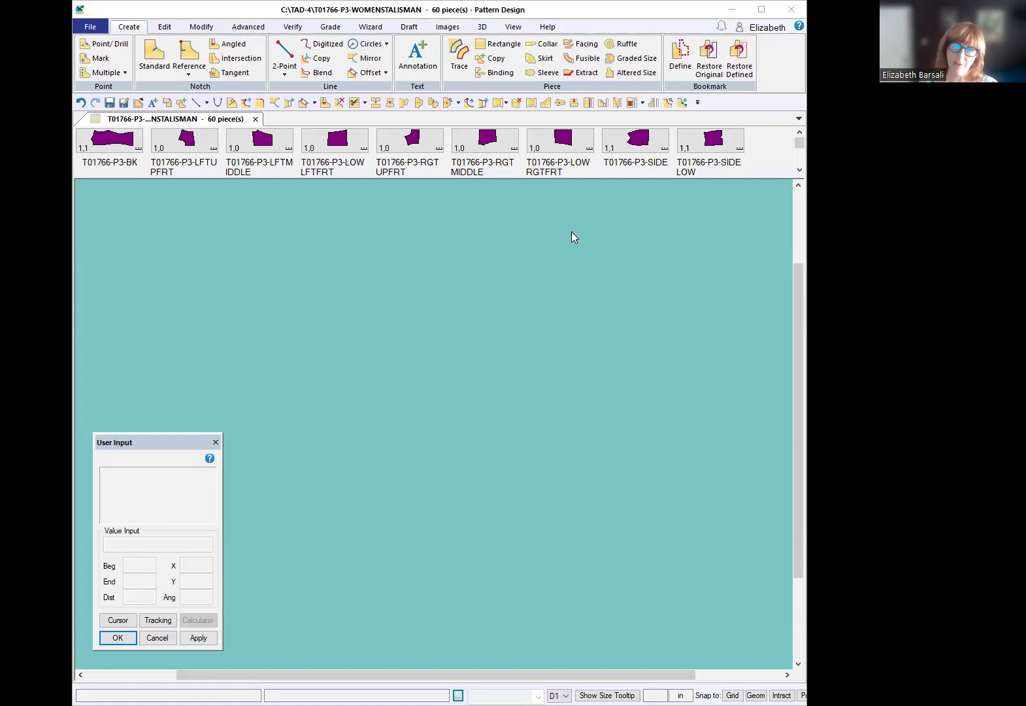
# Step: Lay all 60 jacket pieces across the work area in rows using Place All Tiled
pyautogui.rightClick(757, 160)
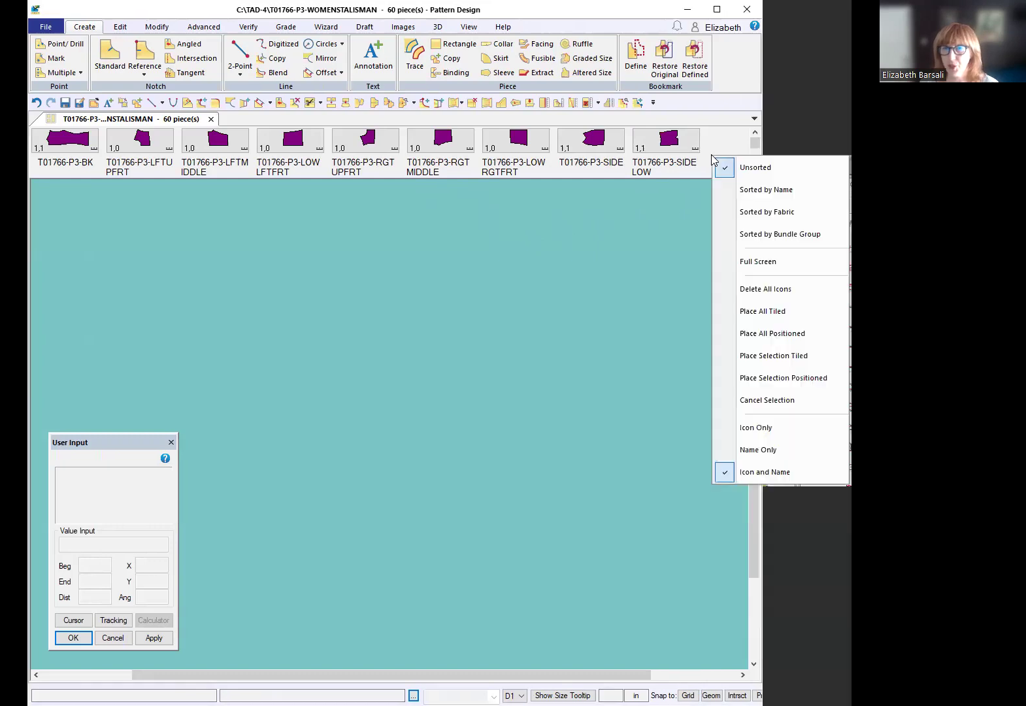
pyautogui.click(767, 316)
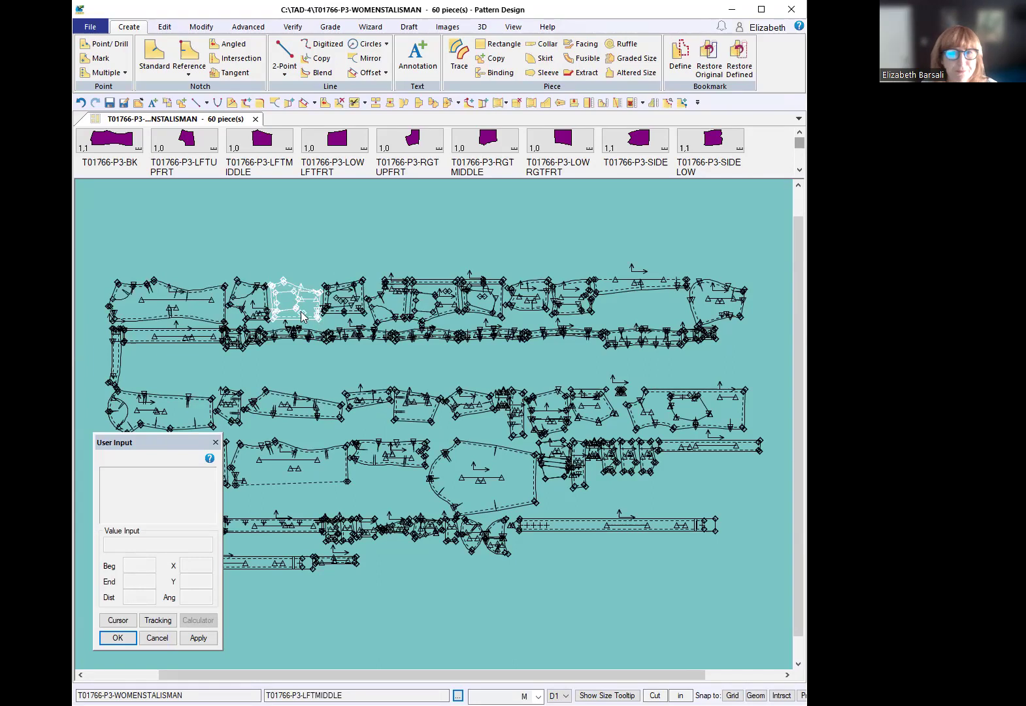
# Step: Gather LFTUPFRT, LOWLFTFRT, LOWRGTFRT, RGTMIDDLE, RGTUPFRT, SIDE and SIDELOW at the top-left corner
pyautogui.moveTo(261, 301); pyautogui.dragTo(169, 231)
pyautogui.moveTo(343, 298); pyautogui.dragTo(240, 225)
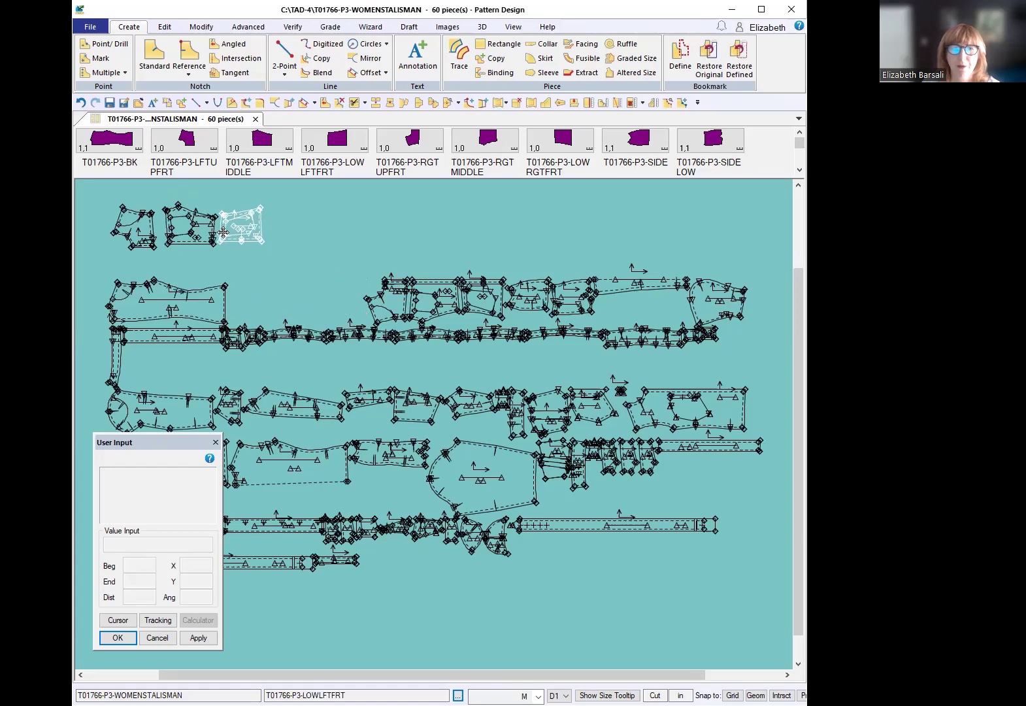
pyautogui.moveTo(490, 306); pyautogui.dragTo(254, 271)
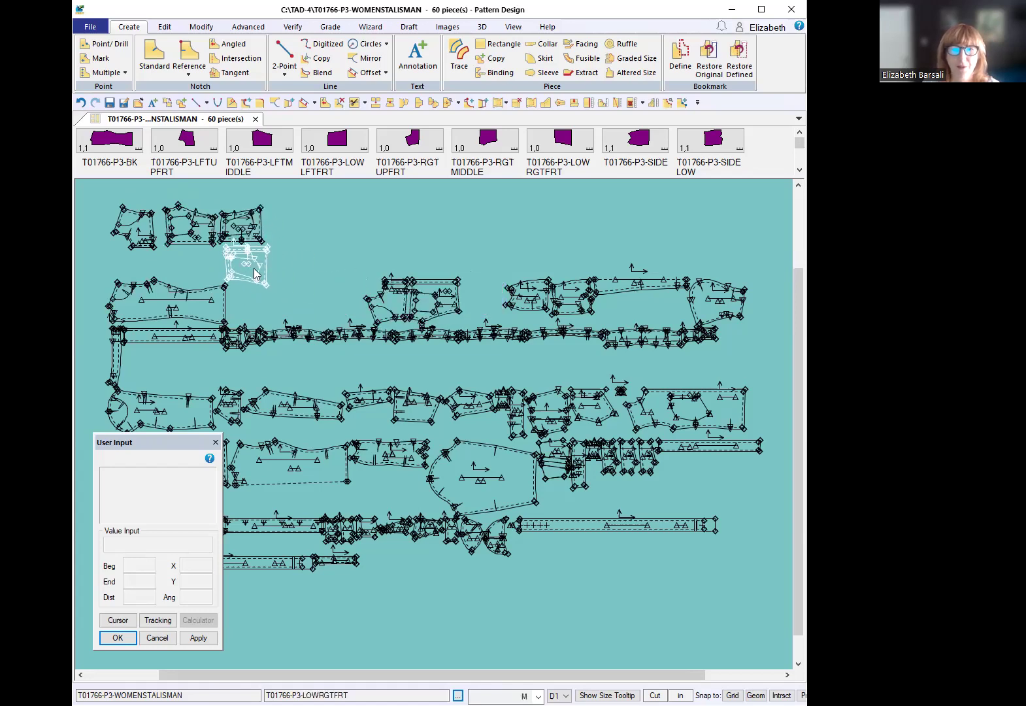
pyautogui.moveTo(435, 302); pyautogui.dragTo(196, 264)
pyautogui.moveTo(379, 307); pyautogui.dragTo(98, 260)
pyautogui.moveTo(121, 307); pyautogui.dragTo(160, 333)
pyautogui.moveTo(526, 299); pyautogui.dragTo(208, 295)
pyautogui.moveTo(571, 297); pyautogui.dragTo(256, 331)
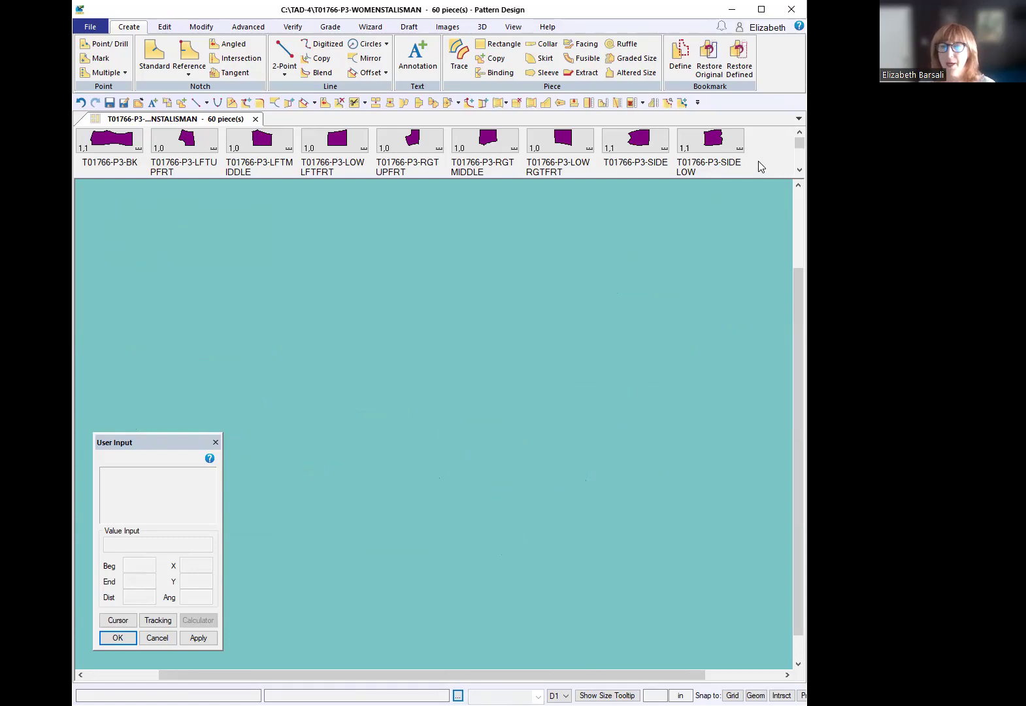
# Step: Place every jacket piece at its stored position with Place All Positioned
pyautogui.rightClick(759, 167)
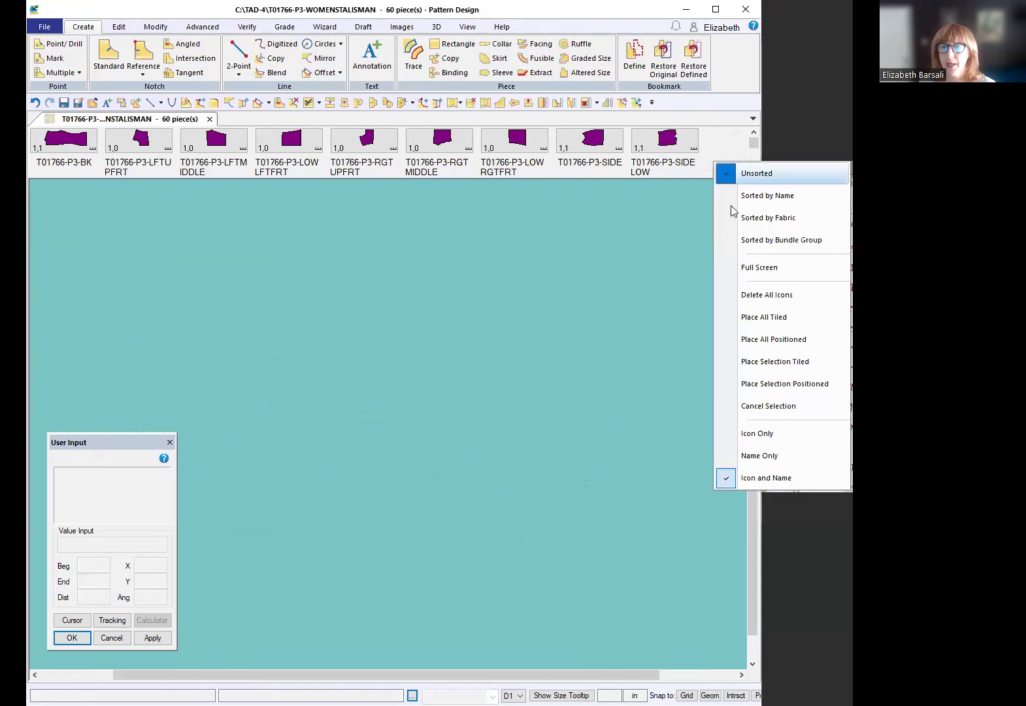
pyautogui.click(751, 339)
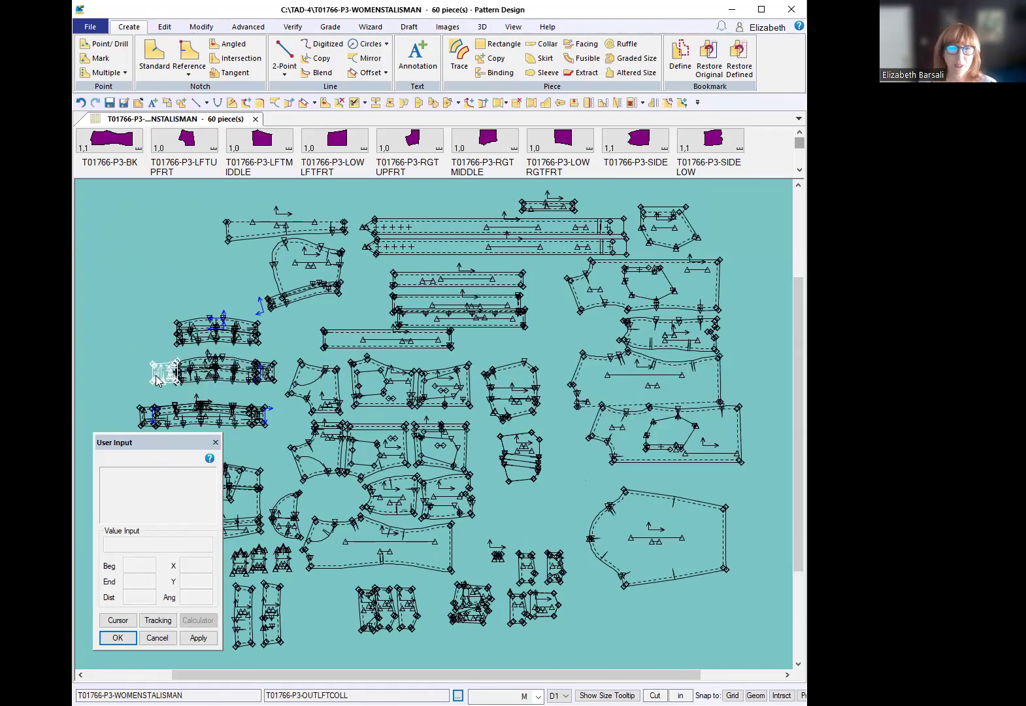
pyautogui.scroll(1, 196, 336)
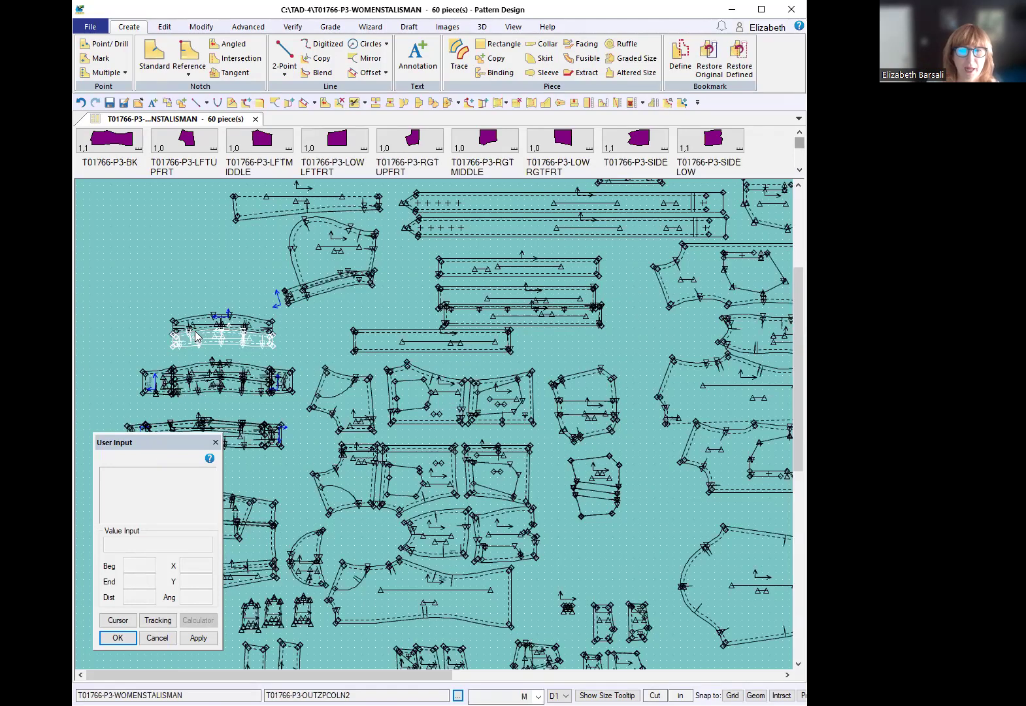
pyautogui.scroll(4, 196, 336)
pyautogui.scroll(1, 196, 337)
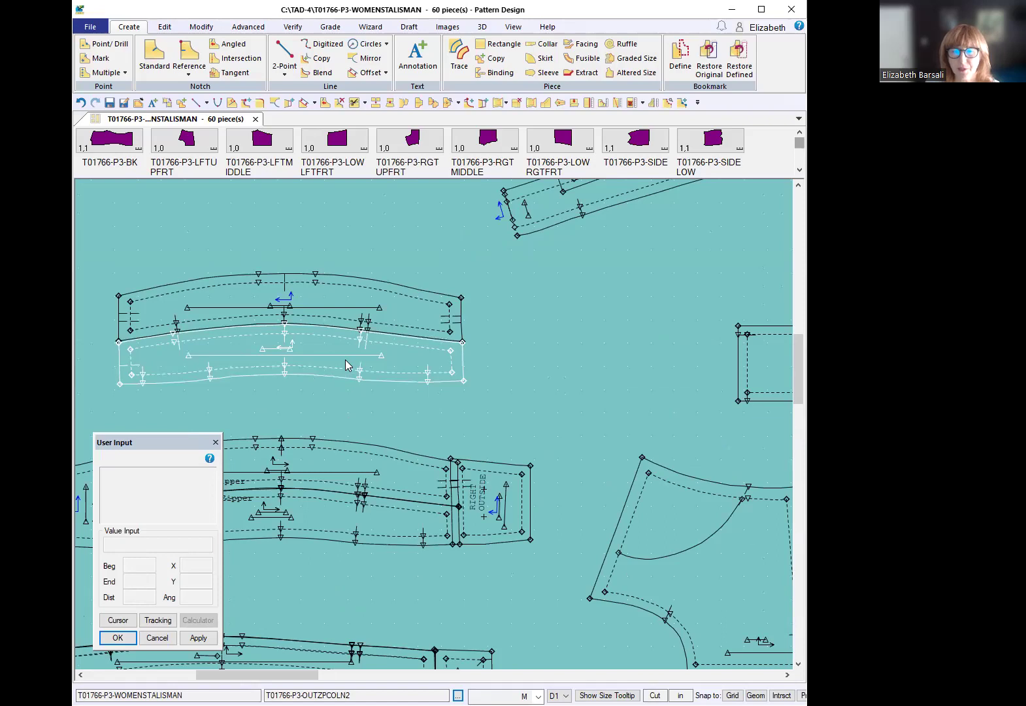
pyautogui.scroll(-3, 346, 360)
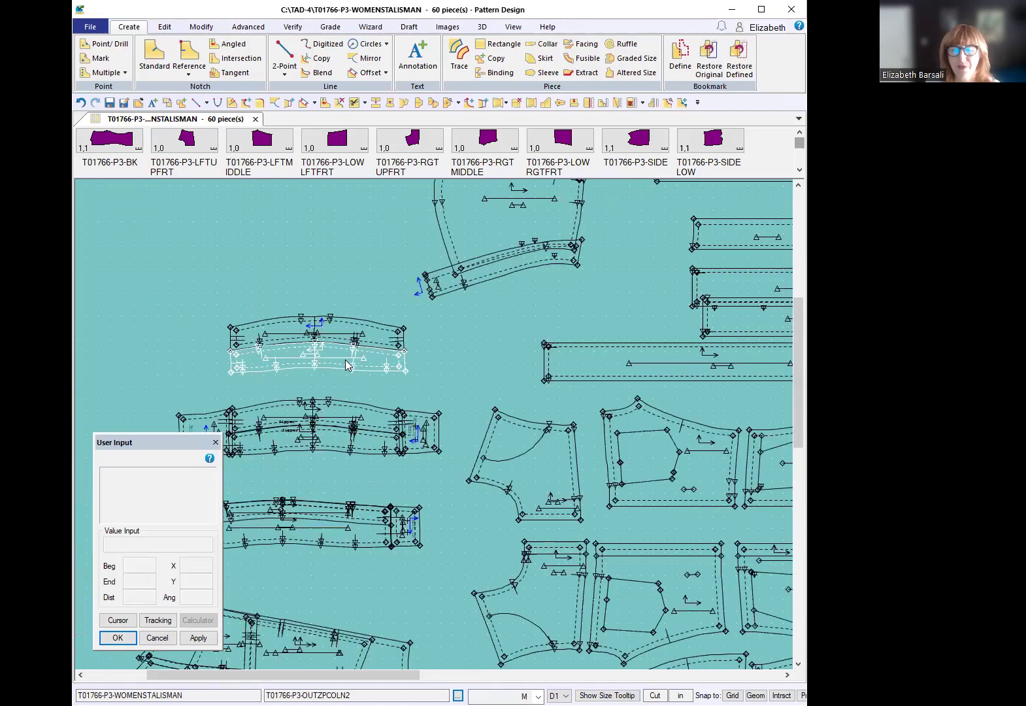
pyautogui.scroll(-1, 347, 365)
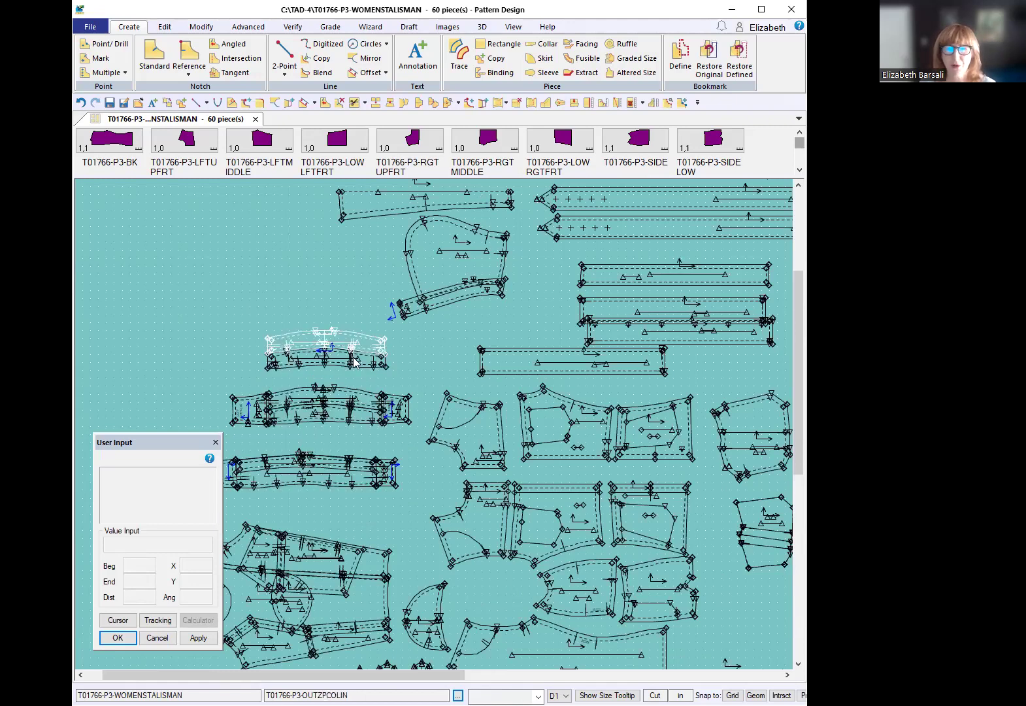
pyautogui.scroll(1, 353, 374)
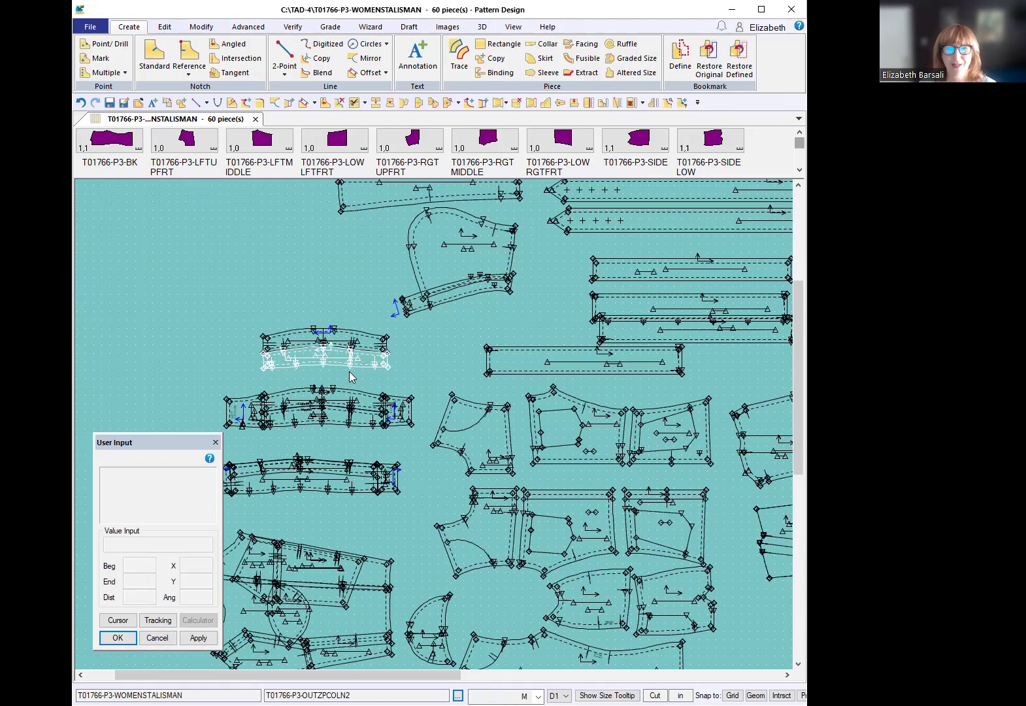
pyautogui.scroll(1, 351, 376)
pyautogui.scroll(-1, 350, 377)
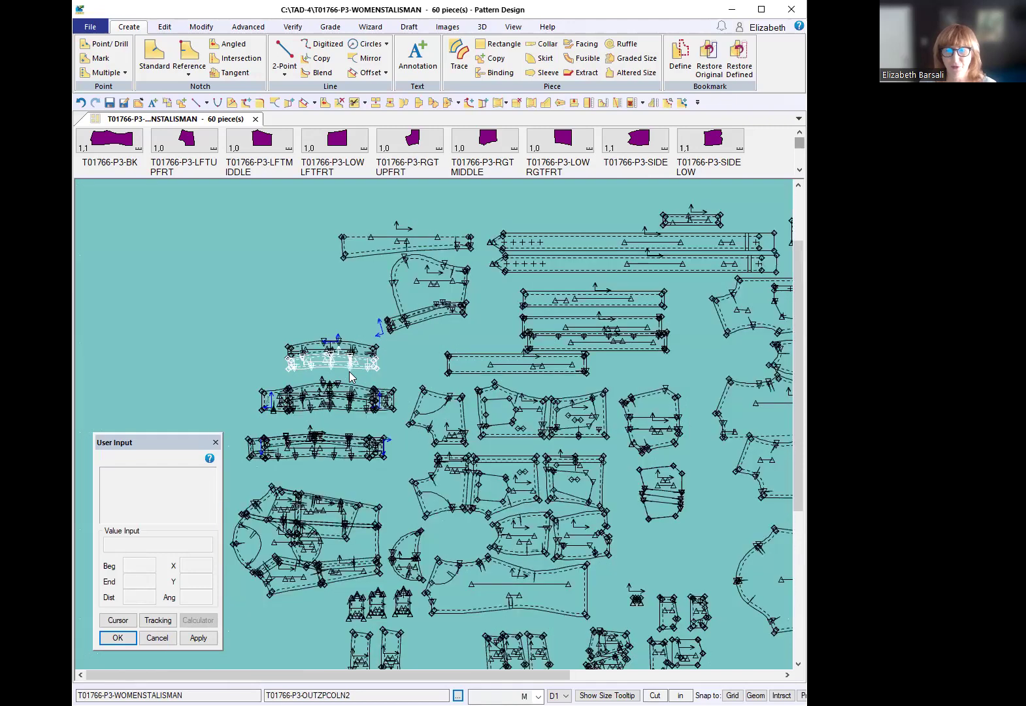
pyautogui.scroll(-1, 351, 376)
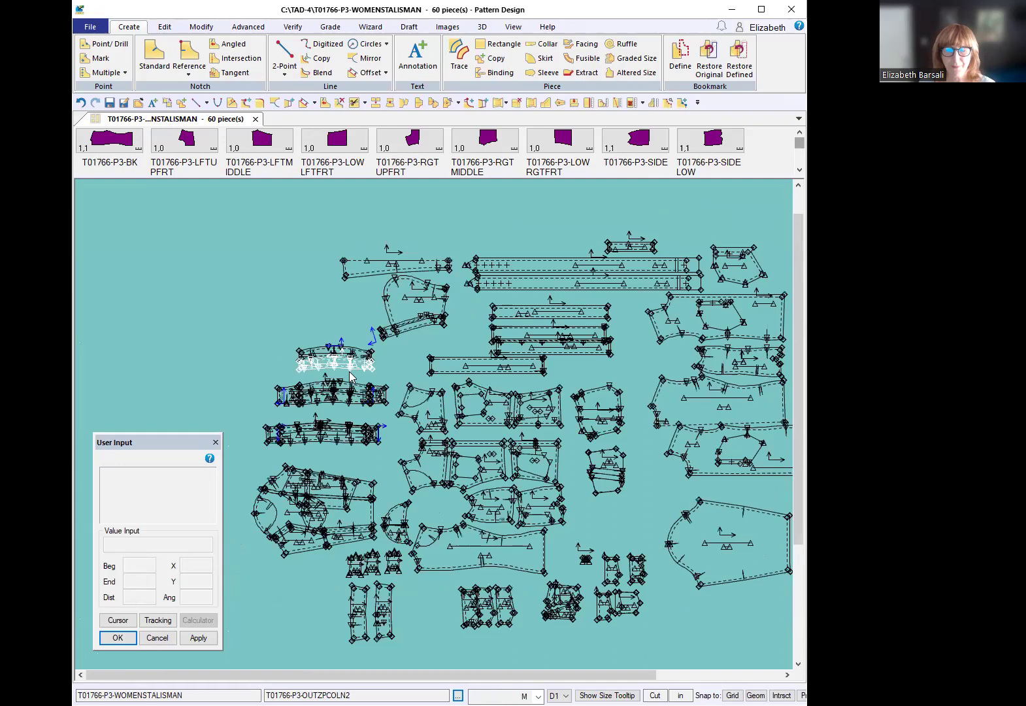
pyautogui.scroll(1, 350, 377)
pyautogui.click(353, 383)
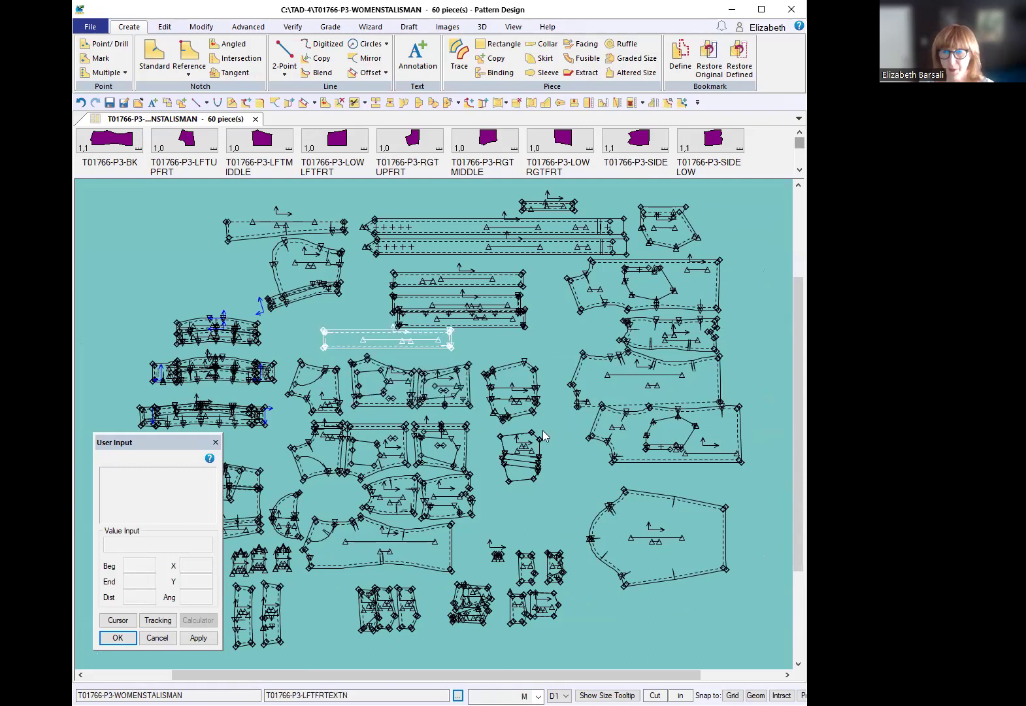
# Step: Stack RGTFRTLNG, BKLNG, SIDELNG and LFTFRTLNG into a tidy column on the right
pyautogui.click(690, 446)
pyautogui.moveTo(691, 446); pyautogui.dragTo(673, 297)
pyautogui.click(671, 402)
pyautogui.moveTo(669, 398); pyautogui.dragTo(668, 465)
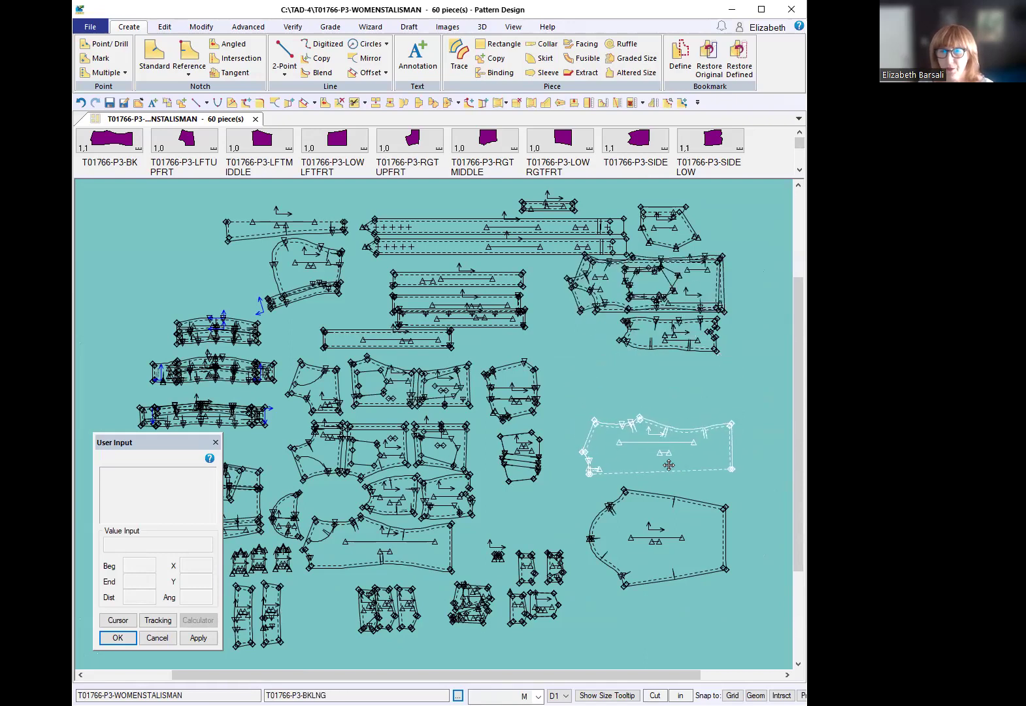
pyautogui.click(674, 329)
pyautogui.moveTo(674, 329); pyautogui.dragTo(677, 393)
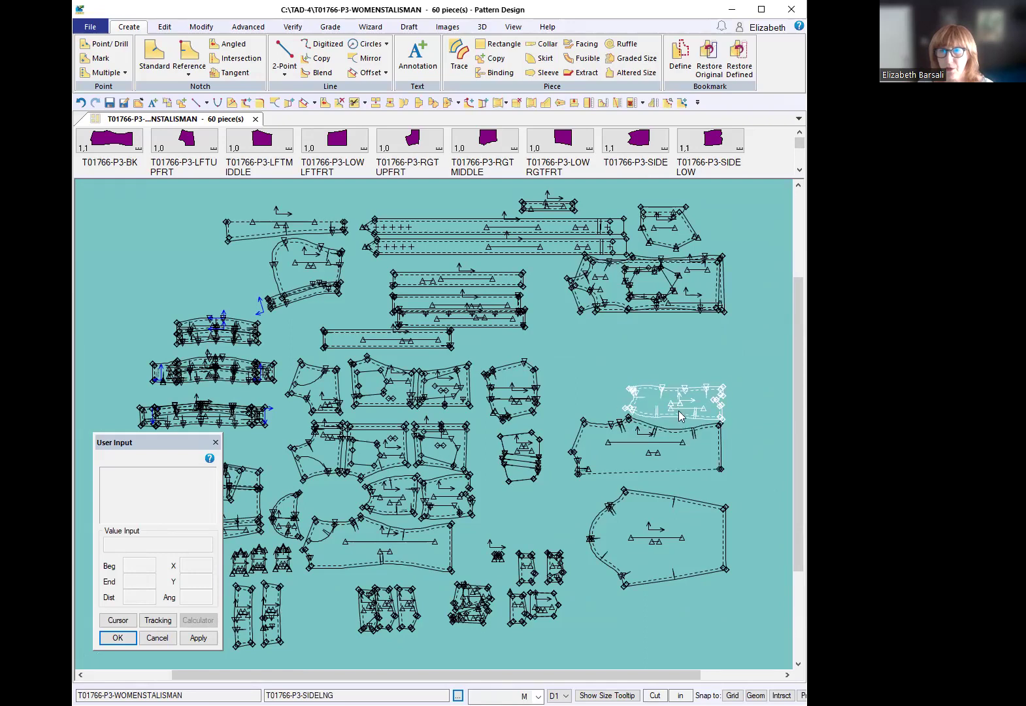
pyautogui.click(676, 299)
pyautogui.moveTo(676, 300); pyautogui.dragTo(681, 364)
pyautogui.click(671, 302)
pyautogui.moveTo(671, 302); pyautogui.dragTo(672, 309)
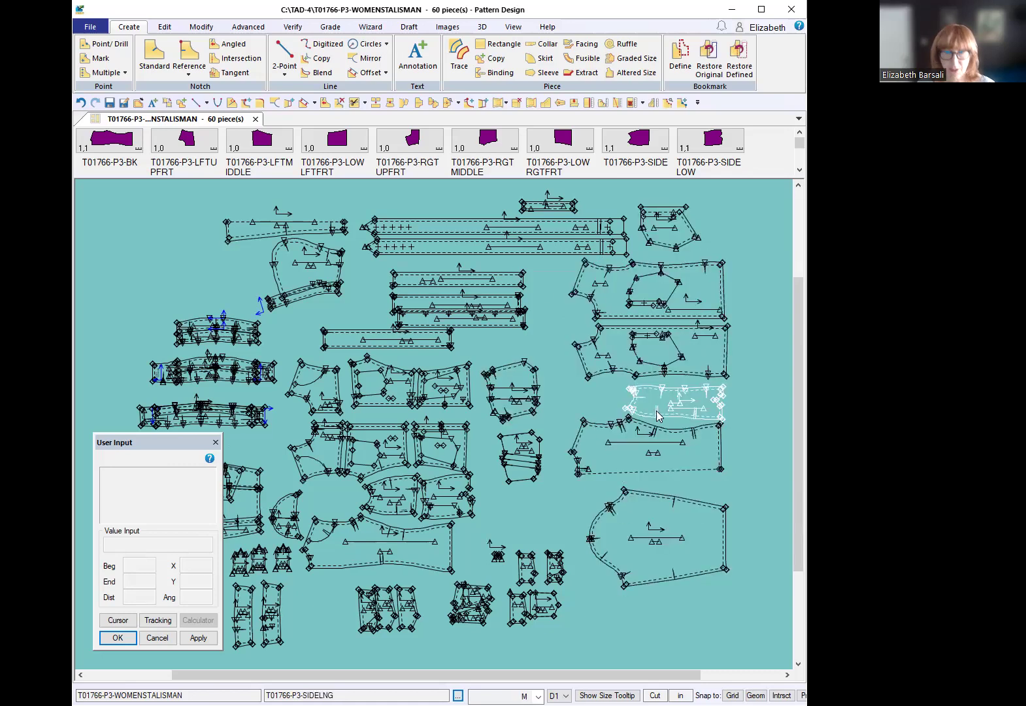
# Step: Start the File Save command with Save Pieces in force
pyautogui.click(91, 29)
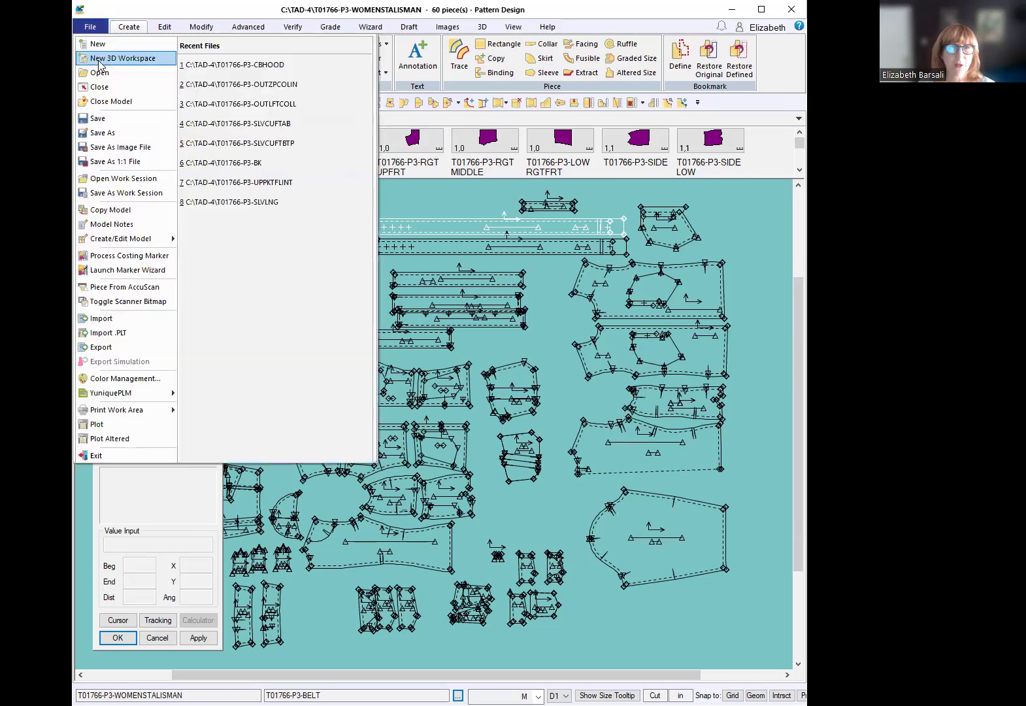
pyautogui.click(124, 119)
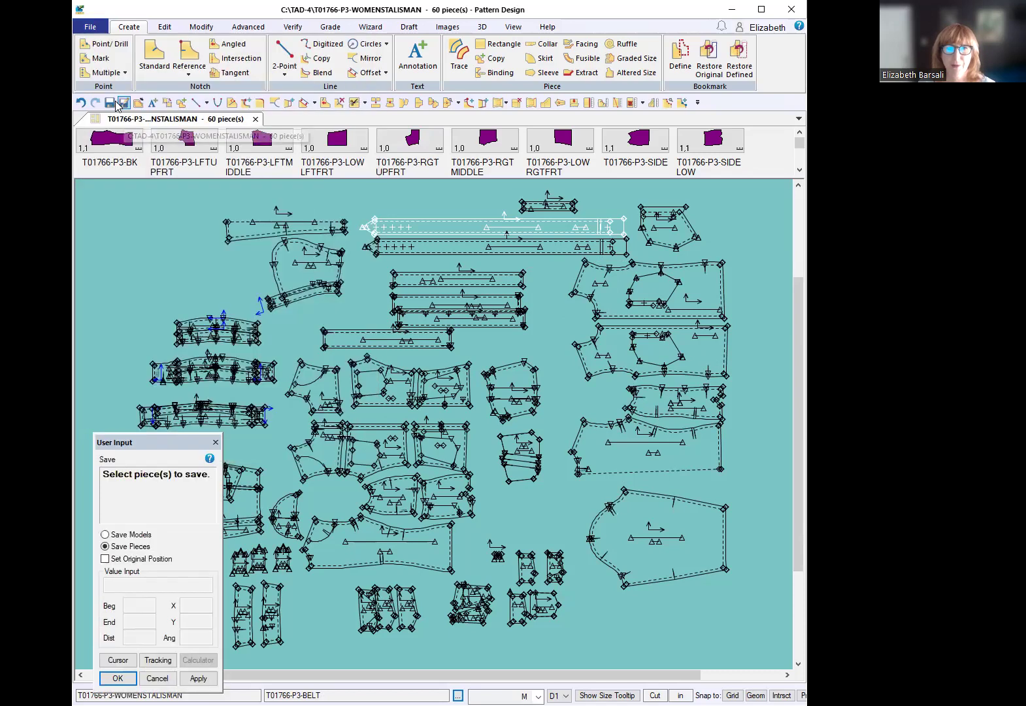
# Step: Save the right-hand column of pieces with Set Original Position ticked
pyautogui.click(105, 558)
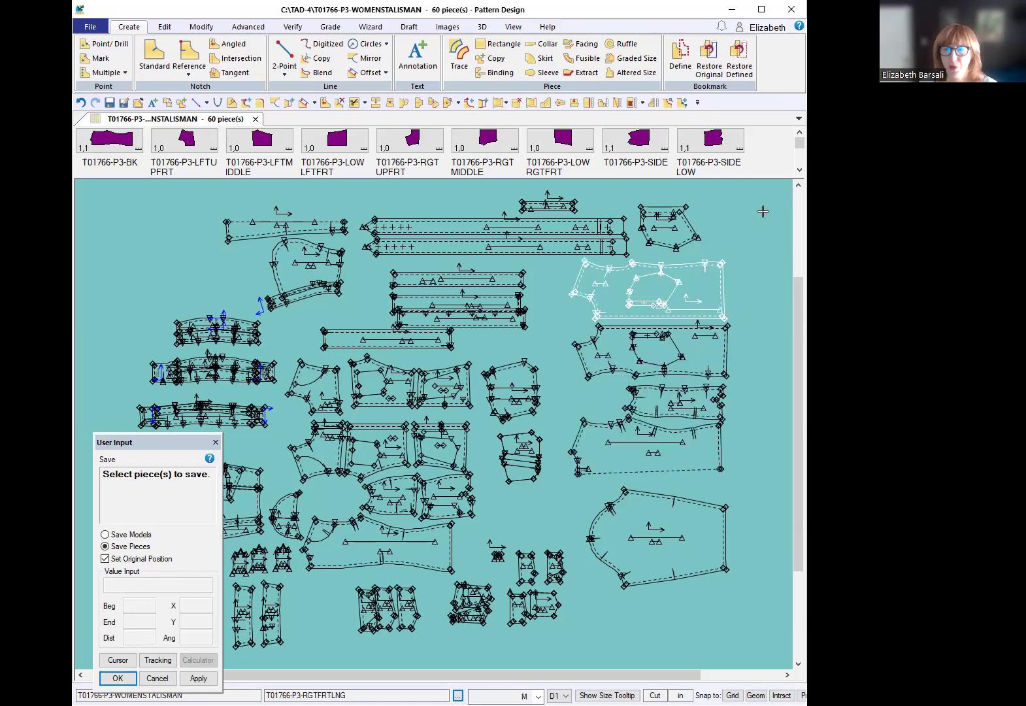
pyautogui.moveTo(762, 212); pyautogui.dragTo(559, 492)
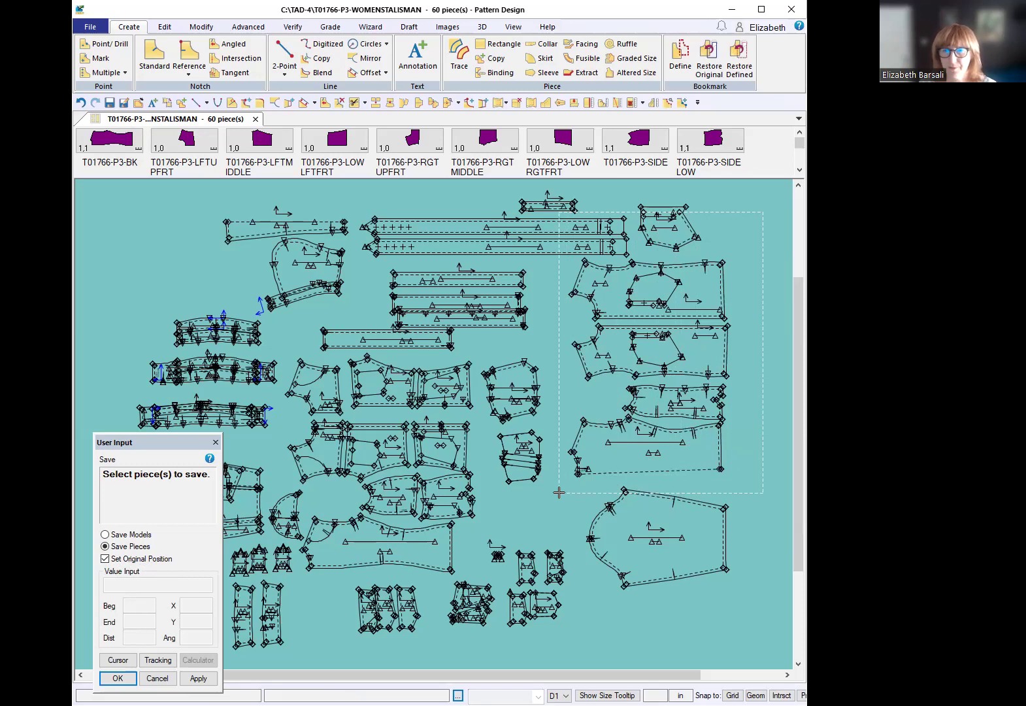
pyautogui.moveTo(558, 492); pyautogui.dragTo(559, 492)
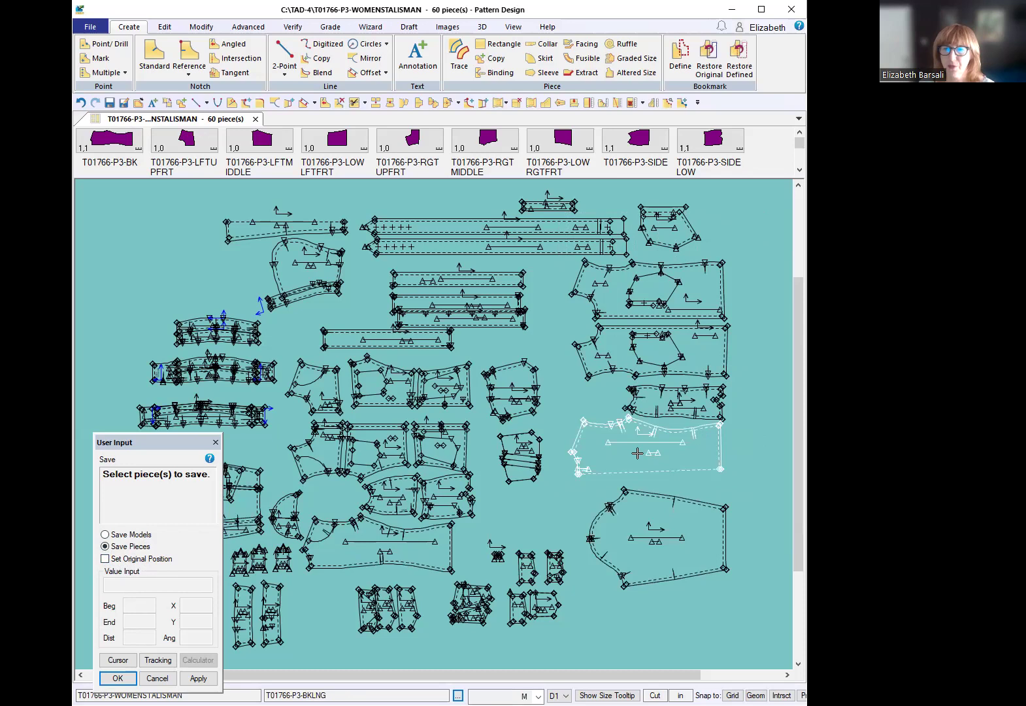
# Step: Save all pieces via Select All with Set Original Position turned on
pyautogui.click(104, 559)
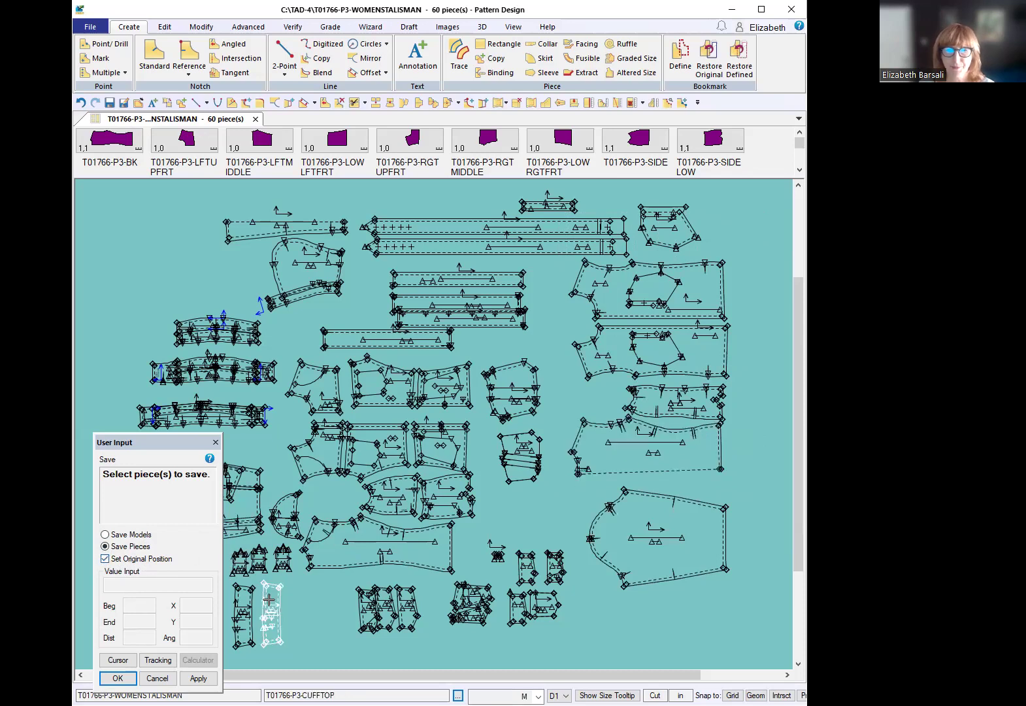
pyautogui.rightClick(185, 276)
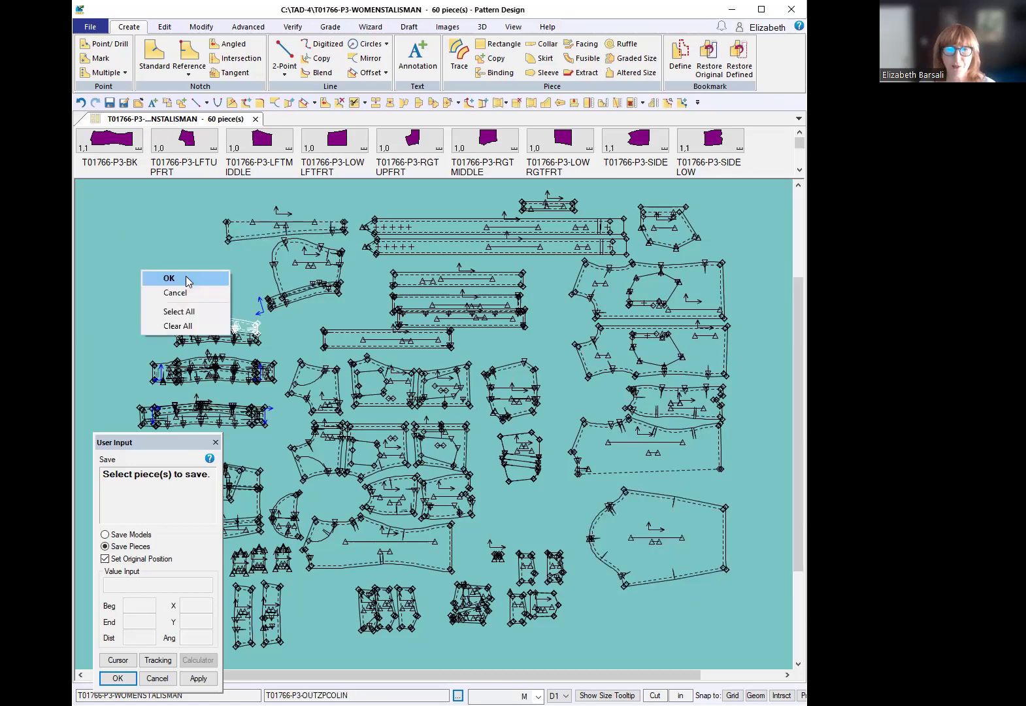
pyautogui.click(191, 314)
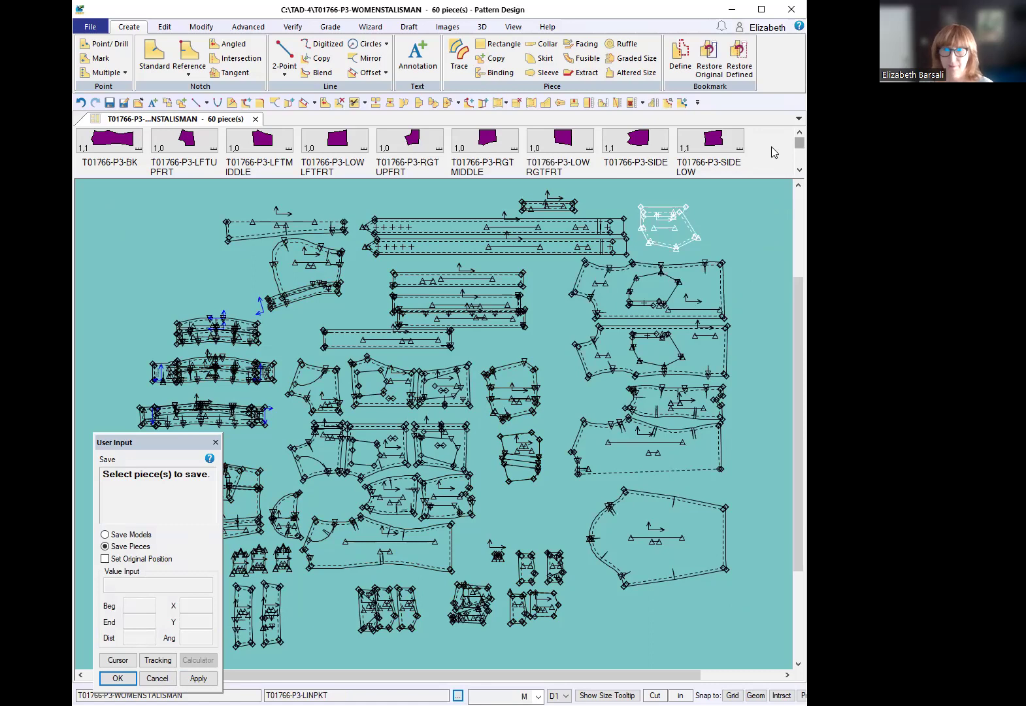
# Step: Clear all pieces from the work area and bring up the piece placement menu
pyautogui.press('Escape')
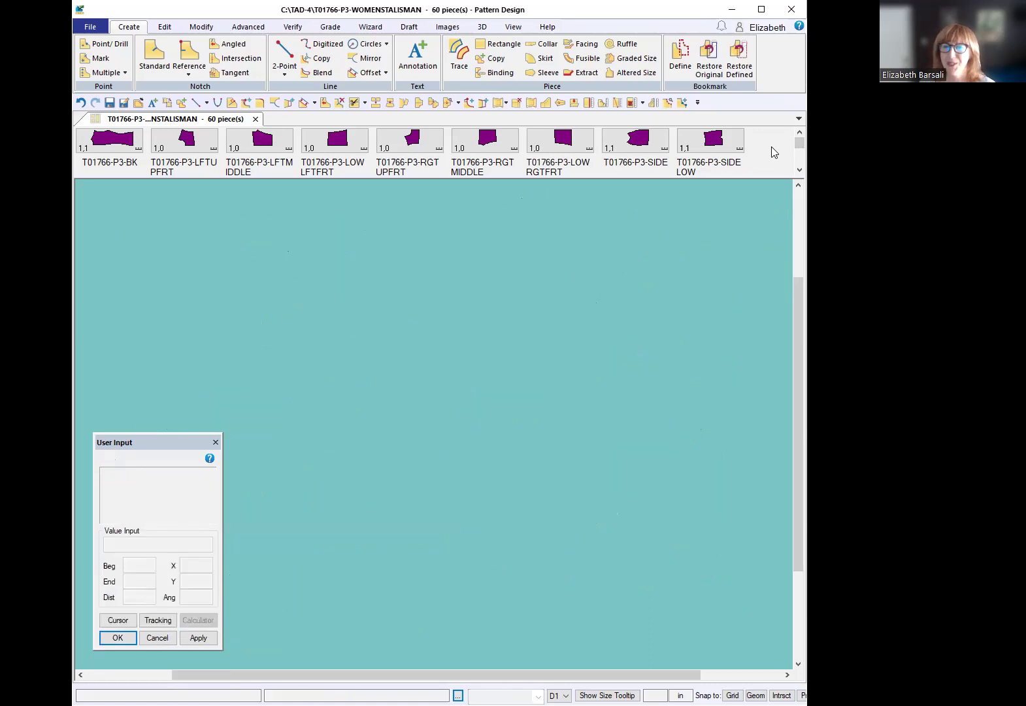
pyautogui.rightClick(770, 149)
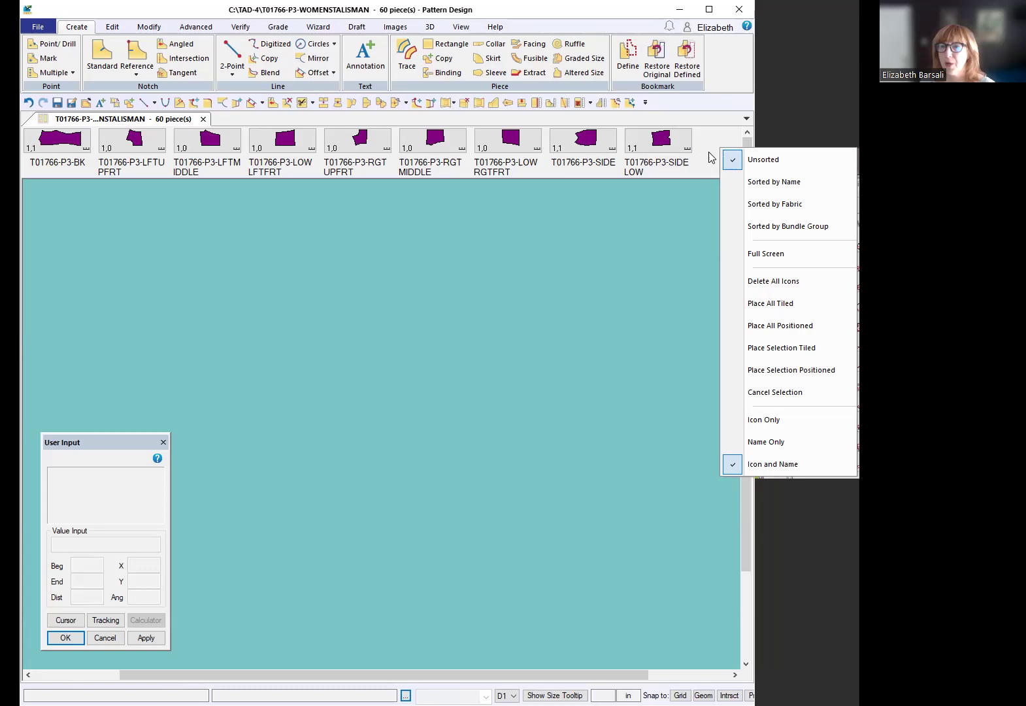
# Step: Recall all pieces at their saved original positions via Place All Positioned
pyautogui.click(781, 326)
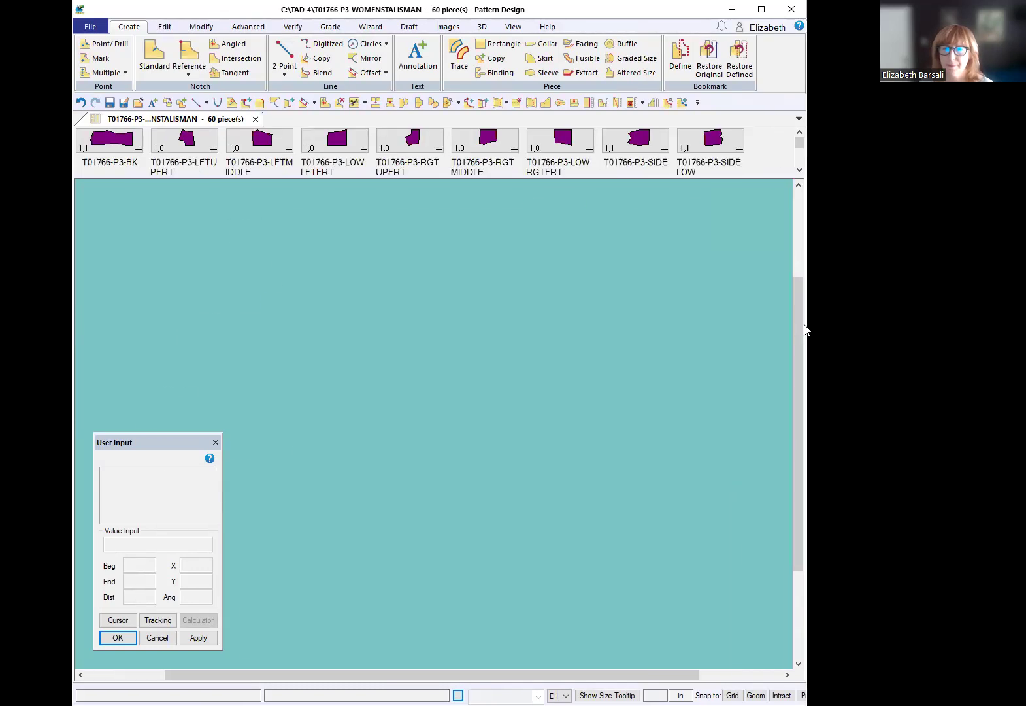